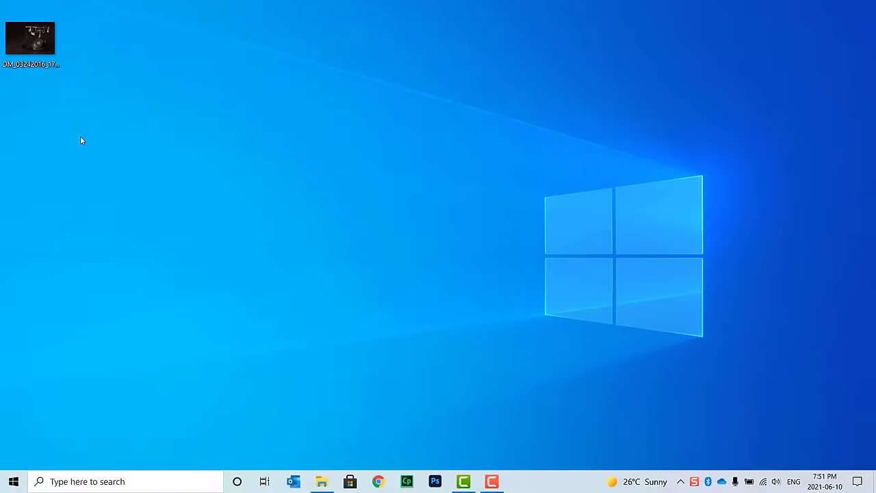
- Open DM_03242016_1734.jpg from the desktop with Adobe Photoshop using Open with
{"action": "right_click", "coordinate": [31, 36]}
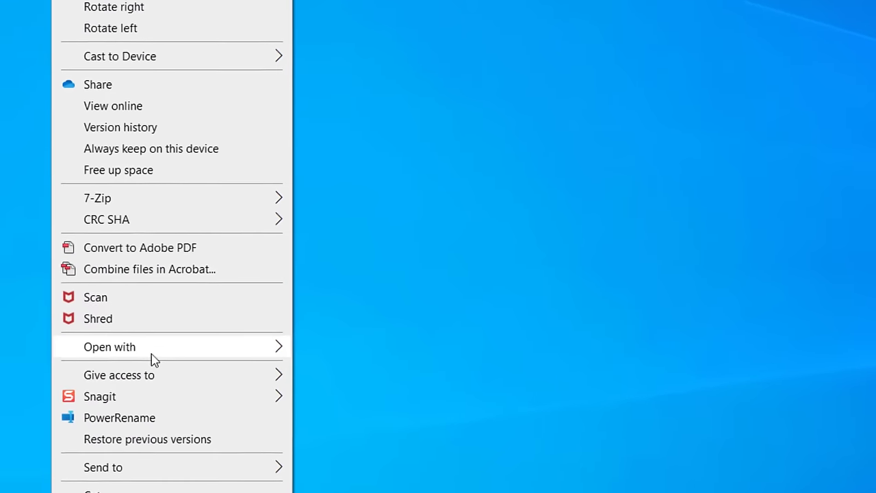
{"action": "mouse_move", "coordinate": [91, 312]}
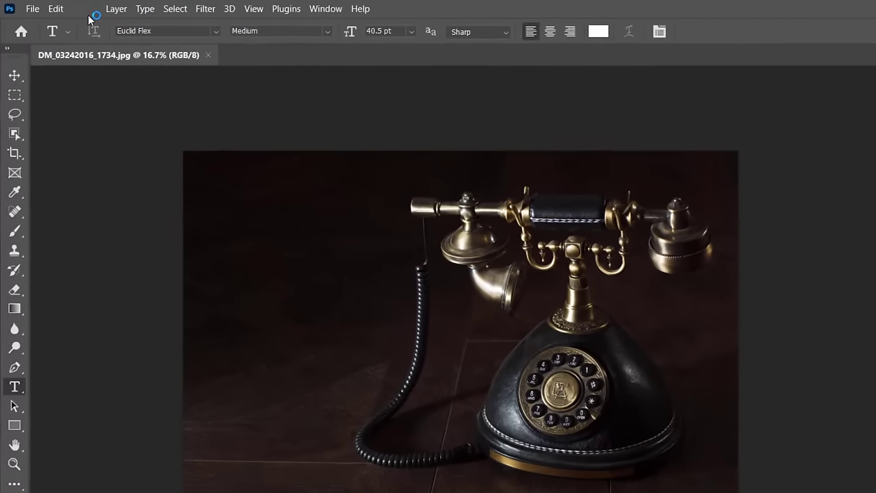
- In Image Size, keep Pixels units and set height 627, then width 1024, with proportions linked
{"action": "left_click", "coordinate": [89, 9]}
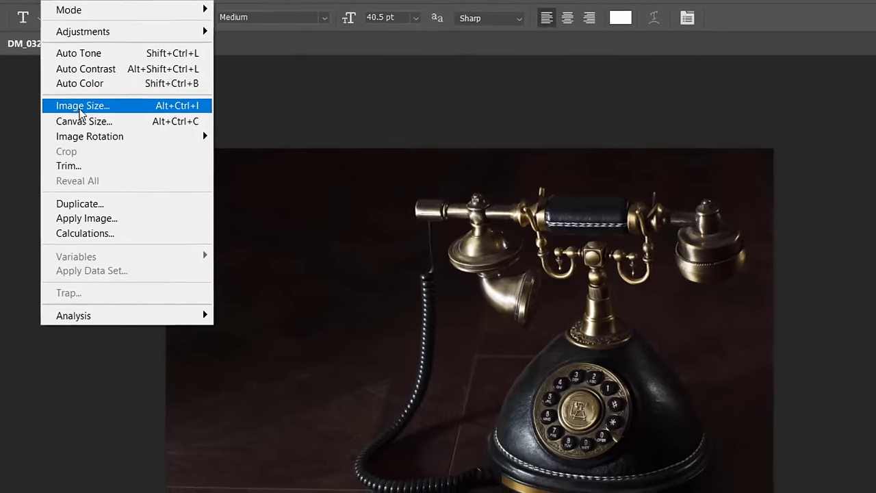
{"action": "left_click", "coordinate": [114, 119]}
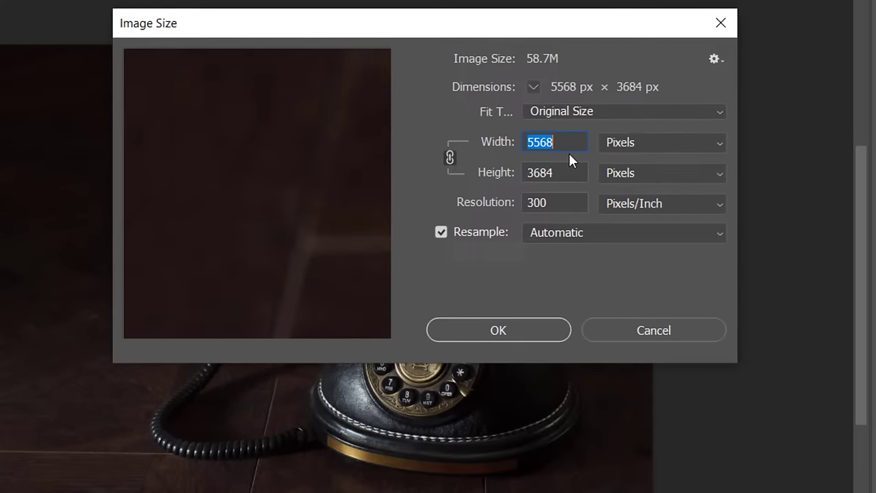
{"action": "left_click", "coordinate": [625, 151]}
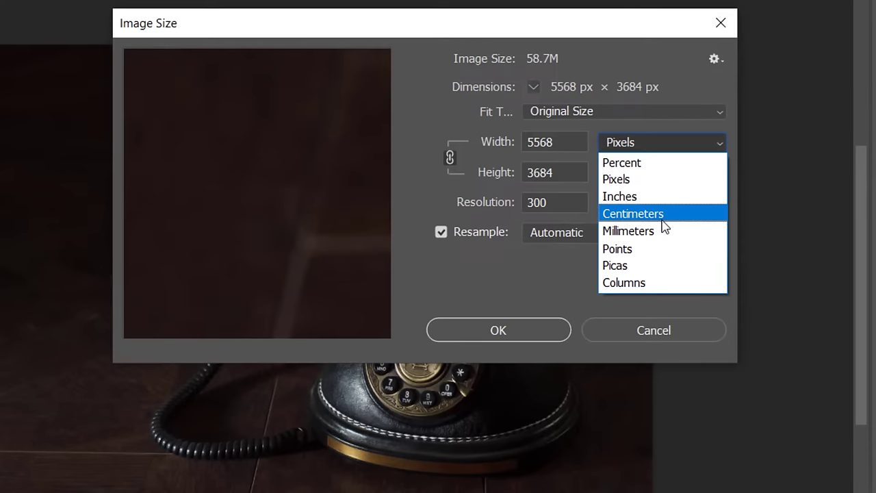
{"action": "left_click", "coordinate": [653, 176]}
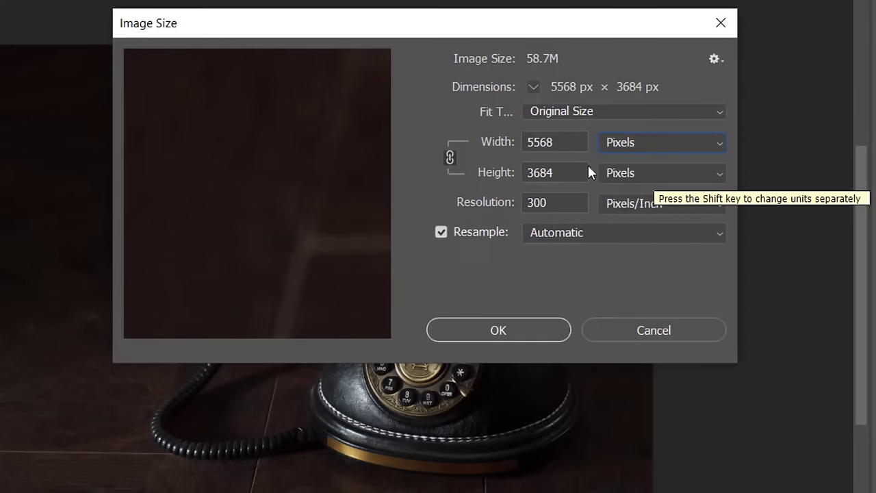
{"action": "left_click", "coordinate": [562, 171]}
{"action": "left_click_drag", "start_coordinate": [562, 171], "coordinate": [473, 169]}
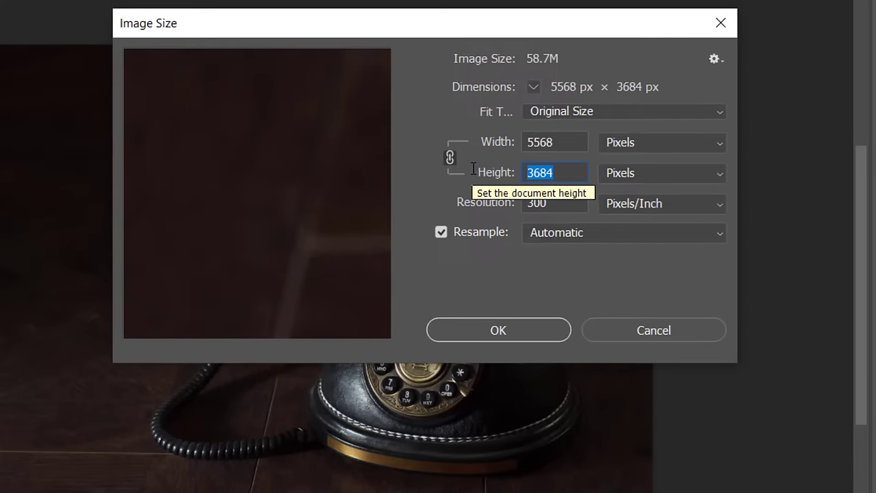
{"action": "type", "text": "627"}
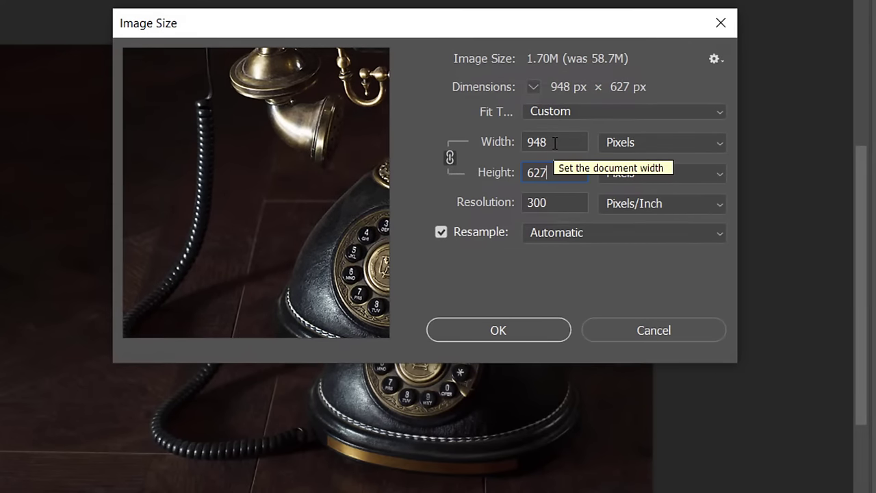
{"action": "left_click_drag", "start_coordinate": [555, 142], "coordinate": [510, 142]}
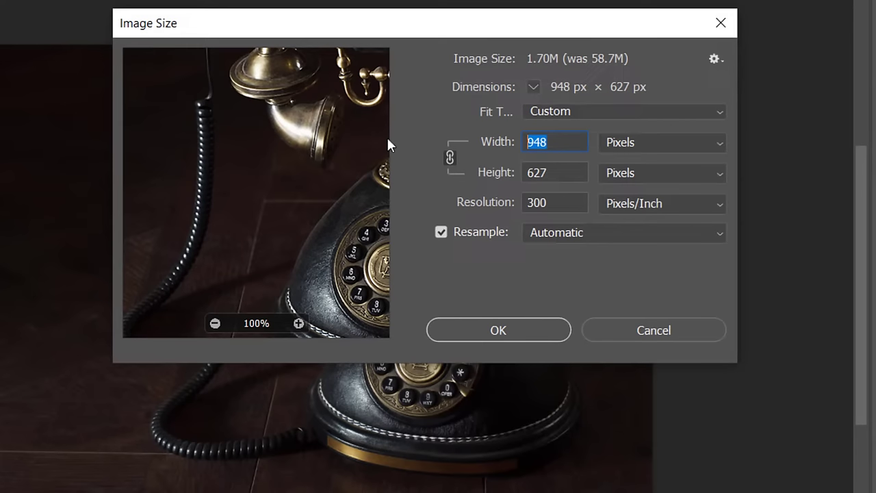
{"action": "type", "text": "1024"}
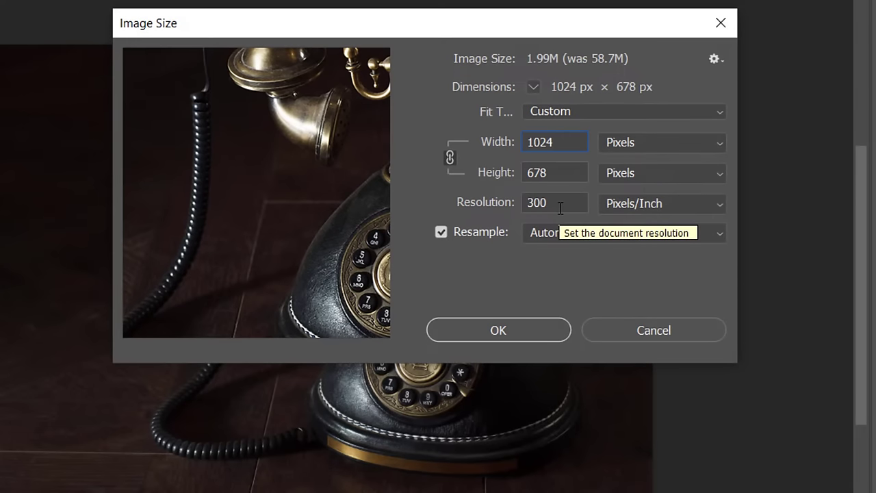
{"action": "left_click", "coordinate": [518, 328]}
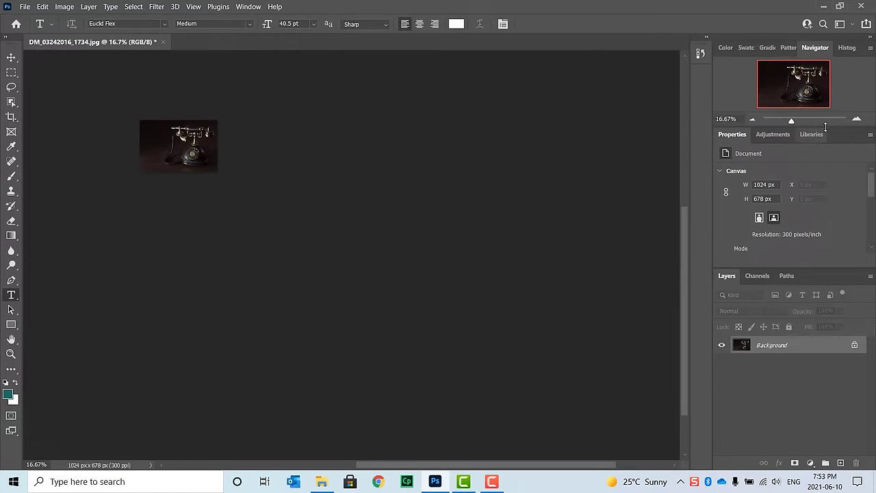
- Zoom the resized photo to 50% in the Navigator and scroll the whole picture into view
{"action": "left_click", "coordinate": [856, 119]}
{"action": "left_click", "coordinate": [856, 120]}
{"action": "left_click", "coordinate": [856, 120]}
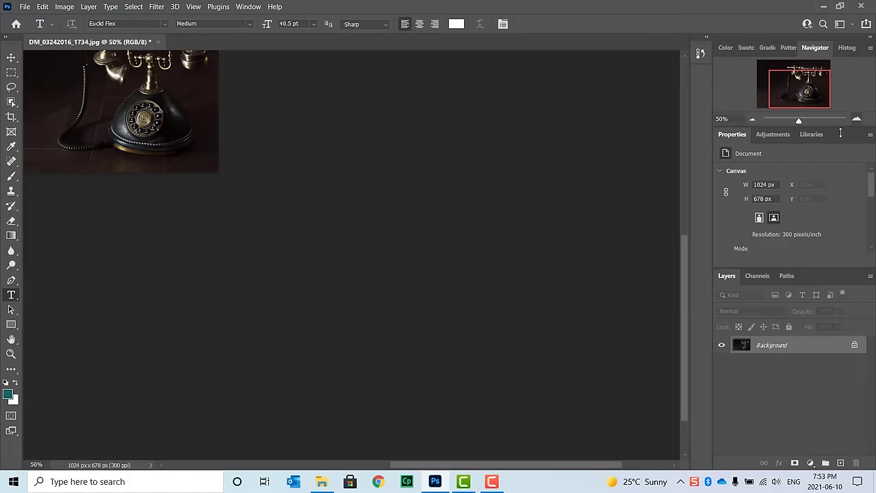
{"action": "left_click_drag", "start_coordinate": [587, 465], "coordinate": [497, 468]}
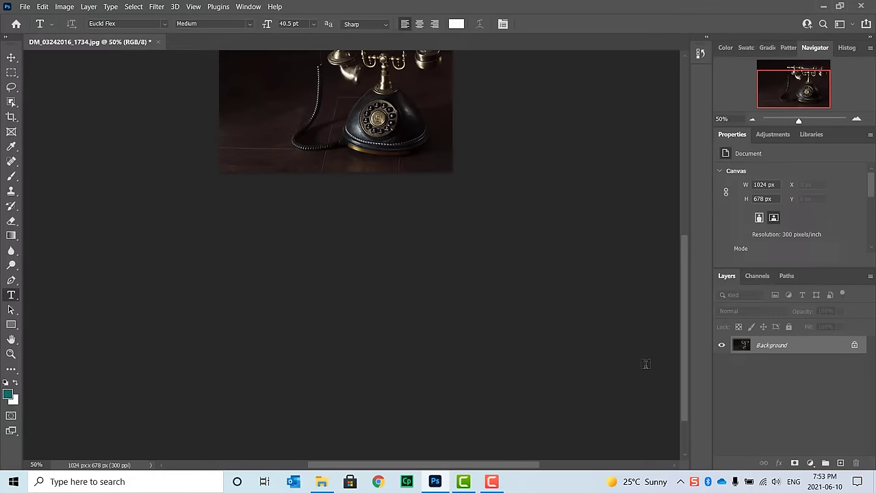
{"action": "left_click_drag", "start_coordinate": [683, 334], "coordinate": [668, 264]}
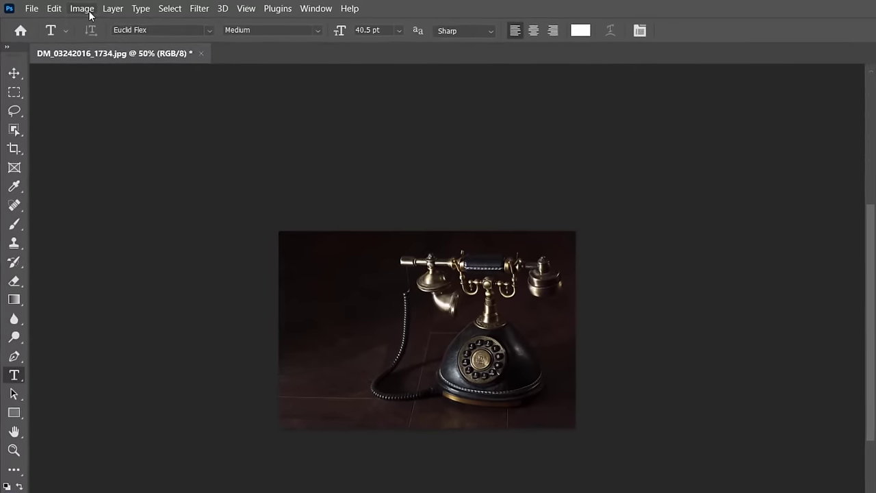
- Set Canvas Size height to 627 px with a bottom-centre anchor, accepting the clipping warning
{"action": "left_click", "coordinate": [71, 9]}
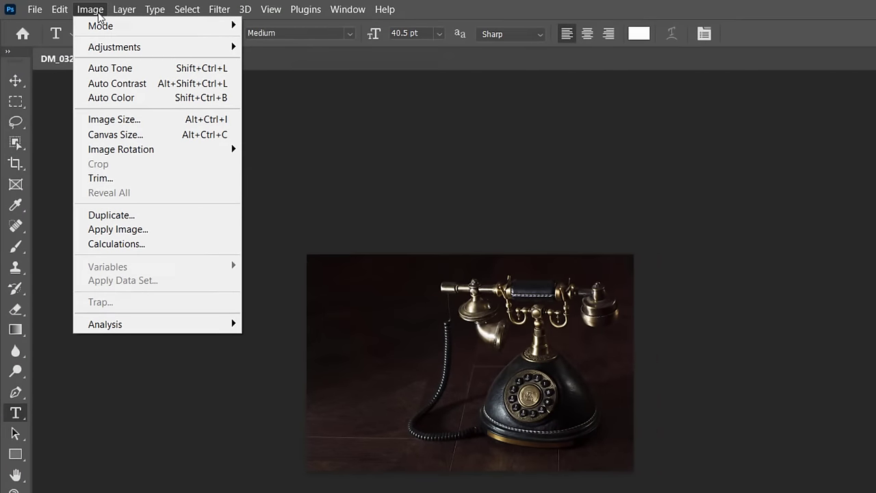
{"action": "left_click", "coordinate": [116, 135]}
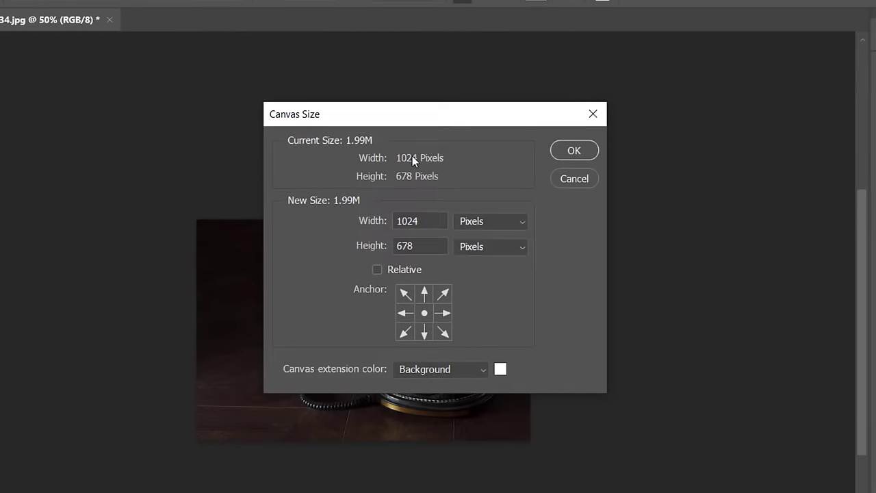
{"action": "double_click", "coordinate": [422, 248]}
{"action": "type", "text": "627"}
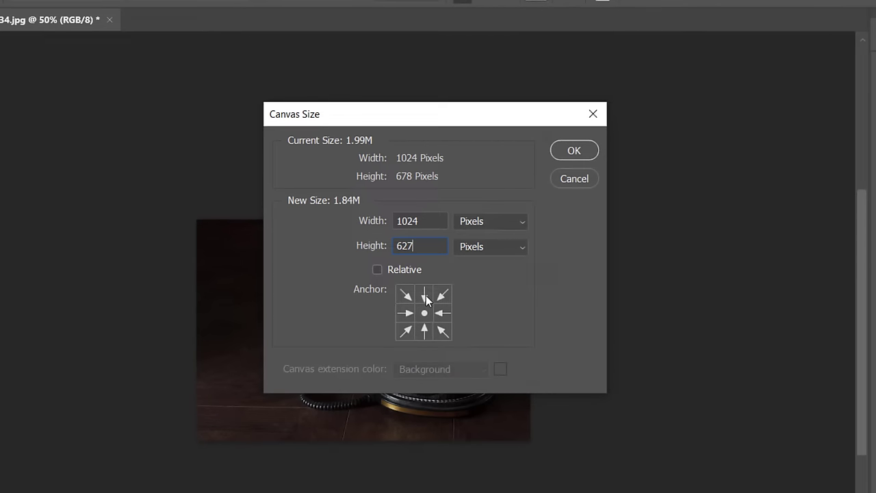
{"action": "left_click_drag", "start_coordinate": [435, 121], "coordinate": [684, 90]}
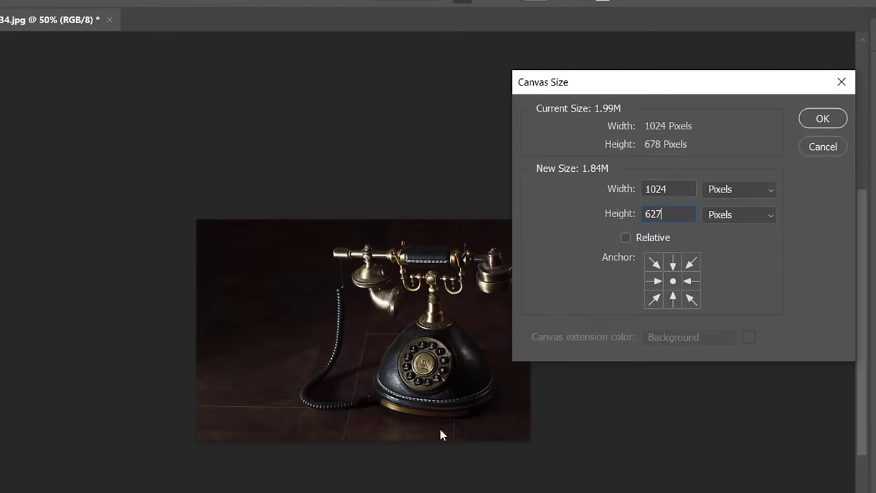
{"action": "left_click", "coordinate": [673, 261]}
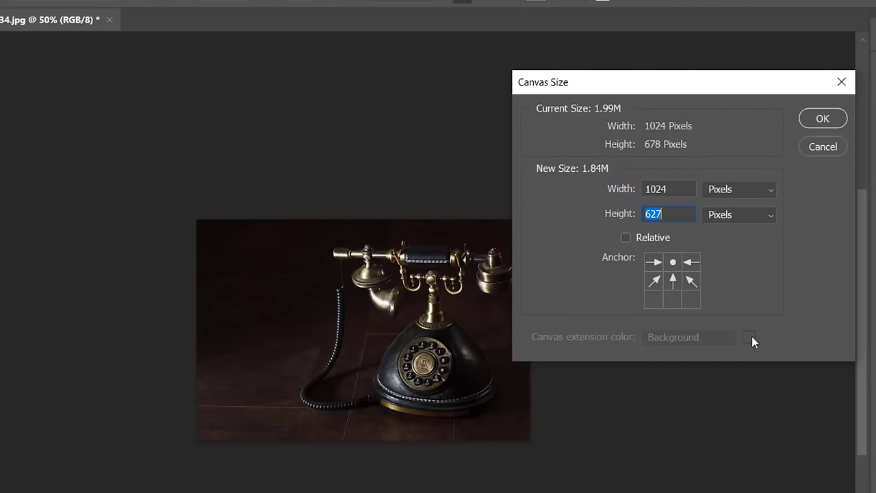
{"action": "left_click", "coordinate": [669, 301]}
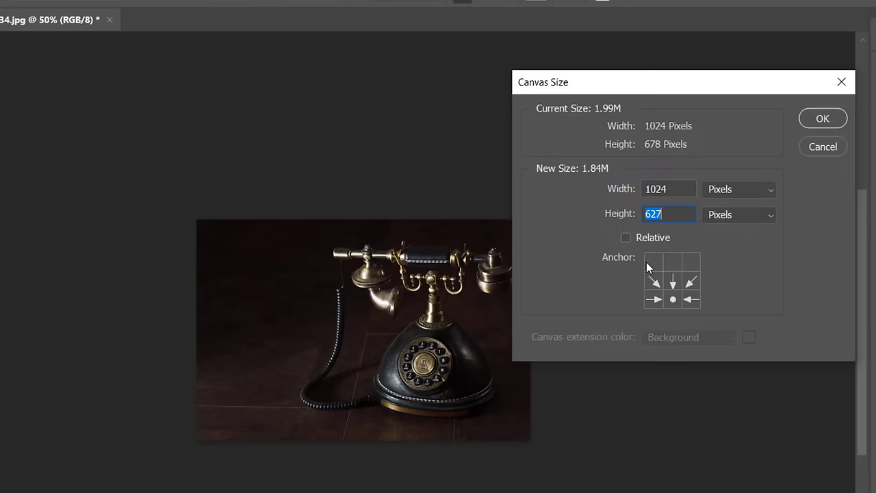
{"action": "left_click", "coordinate": [823, 120]}
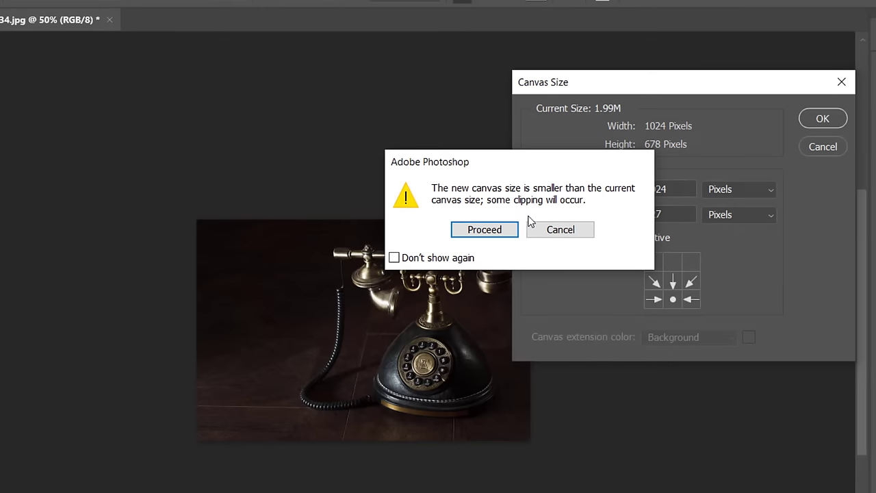
{"action": "left_click", "coordinate": [486, 232]}
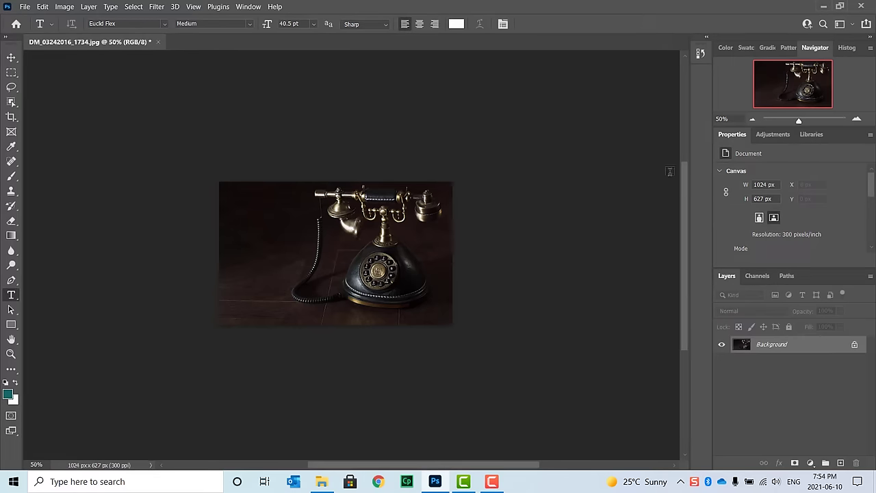
- Zoom to 100%, then use Export As to export a JPG at 75% quality
{"action": "left_click", "coordinate": [858, 121]}
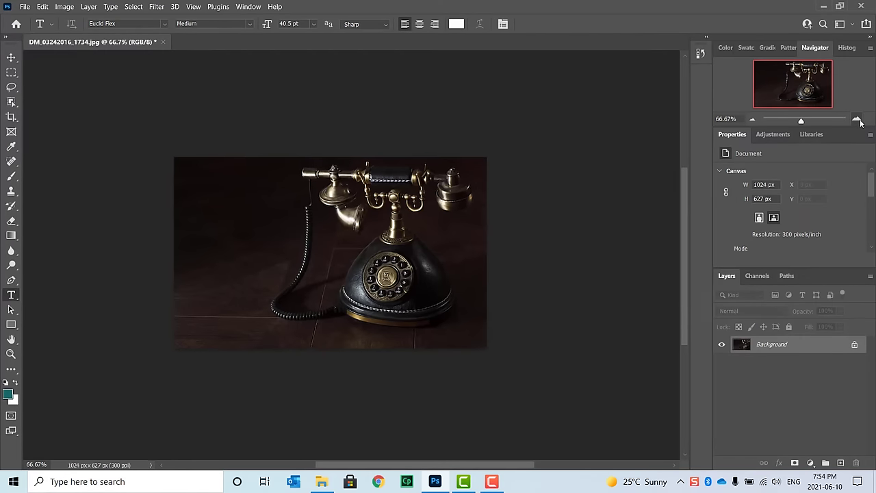
{"action": "left_click", "coordinate": [858, 120]}
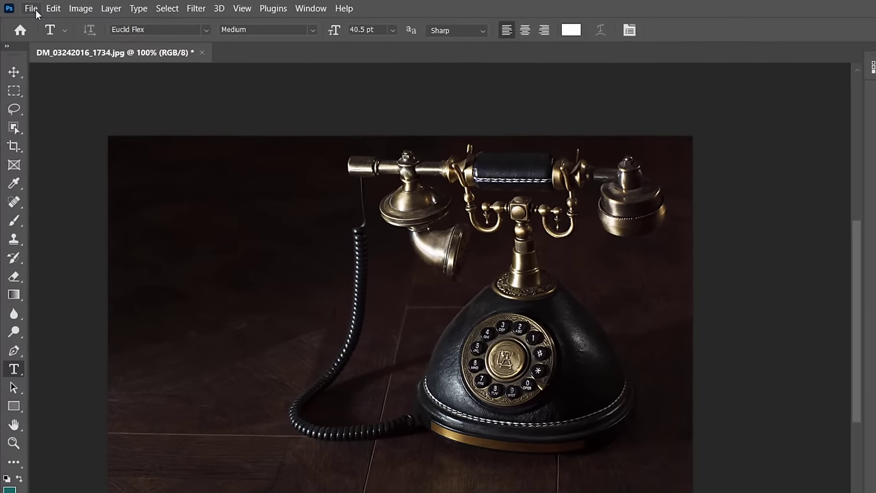
{"action": "left_click", "coordinate": [24, 6]}
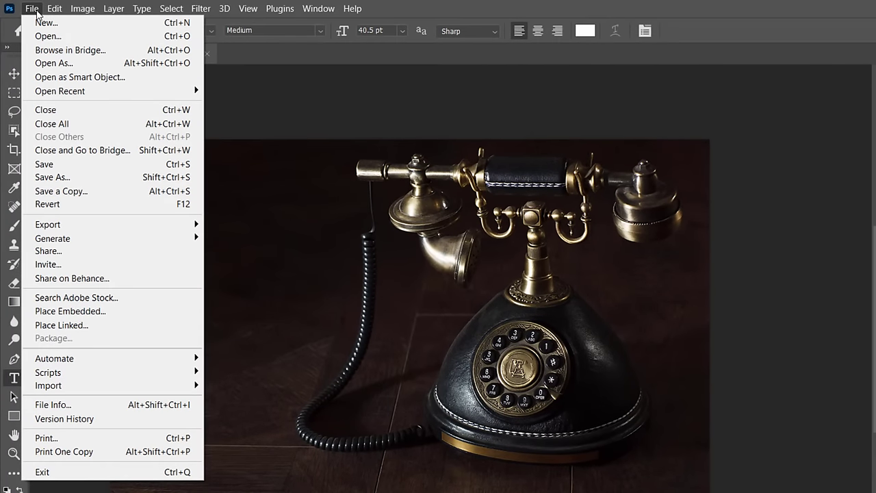
{"action": "mouse_move", "coordinate": [79, 226]}
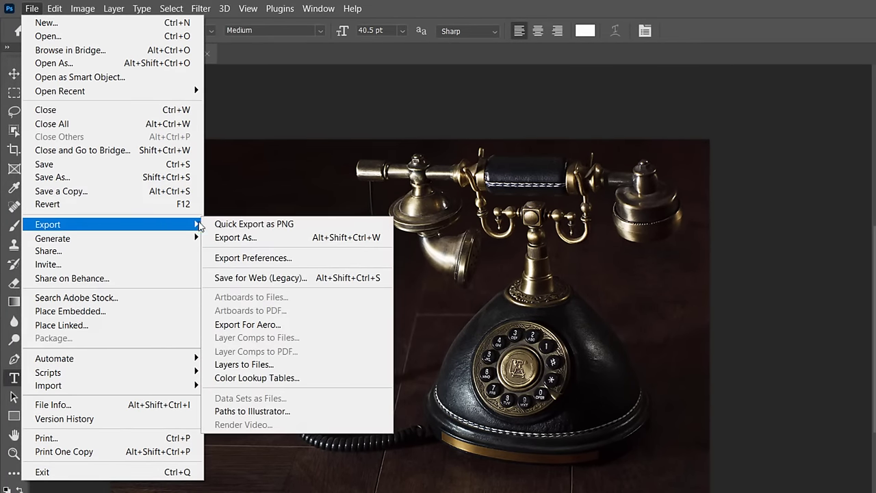
{"action": "left_click", "coordinate": [255, 240]}
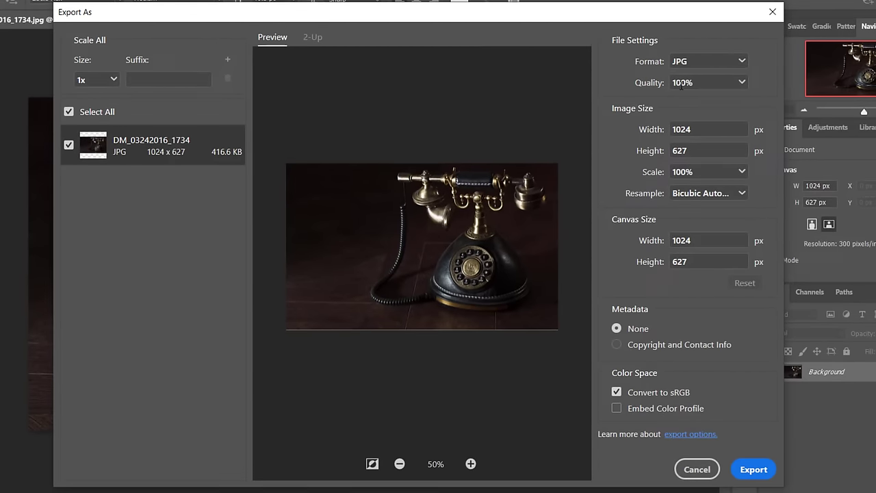
{"action": "left_click", "coordinate": [637, 83]}
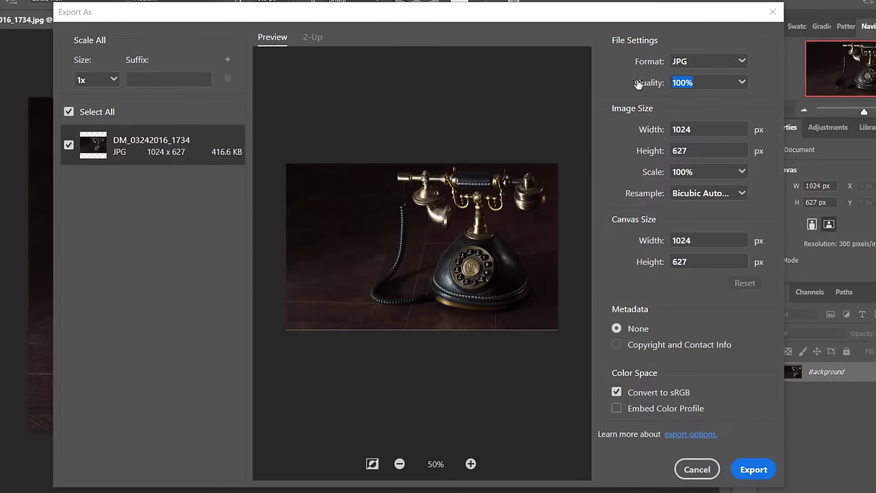
{"action": "type", "text": "75"}
{"action": "key", "text": "Tab"}
{"action": "left_click", "coordinate": [754, 469]}
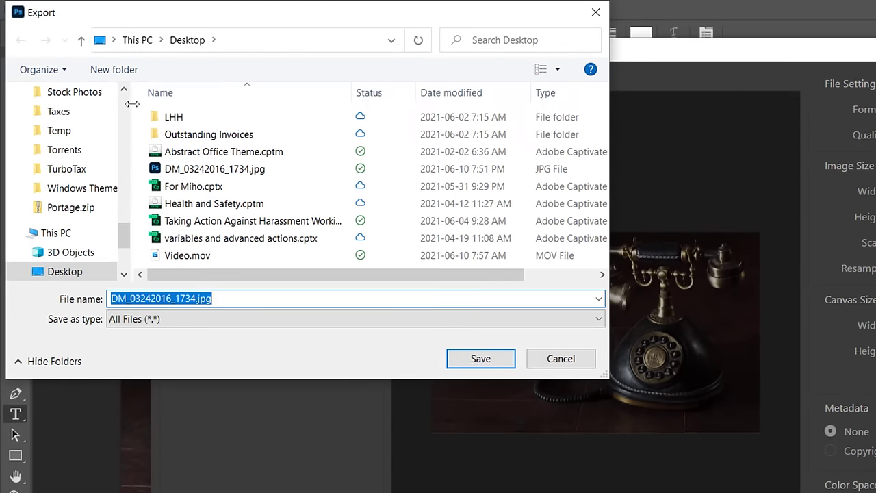
- Save to the Desktop as DM_03242016_1734_o.jpg, then quit Photoshop discarding changes to the original
{"action": "scroll", "coordinate": [65, 80], "scroll_direction": "up", "scroll_amount": 10}
{"action": "scroll", "coordinate": [126, 111], "scroll_direction": "up", "scroll_amount": 5}
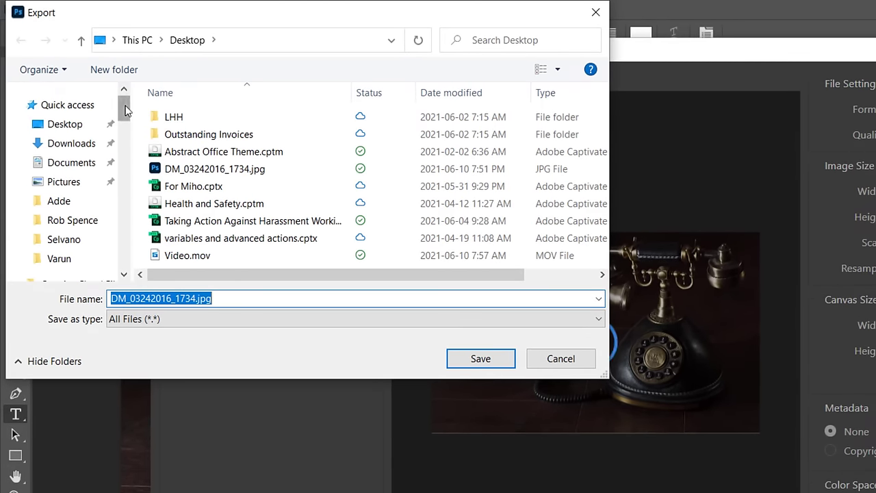
{"action": "left_click", "coordinate": [72, 124]}
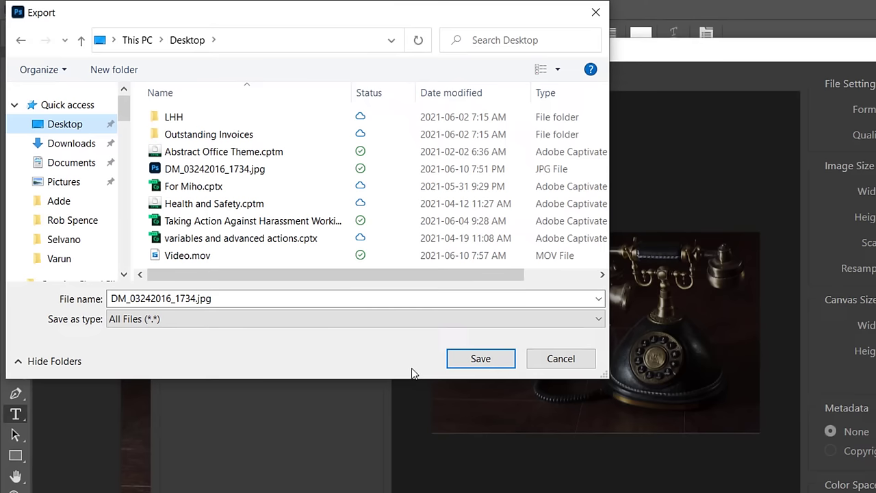
{"action": "left_click", "coordinate": [200, 298]}
{"action": "left_click", "coordinate": [199, 298]}
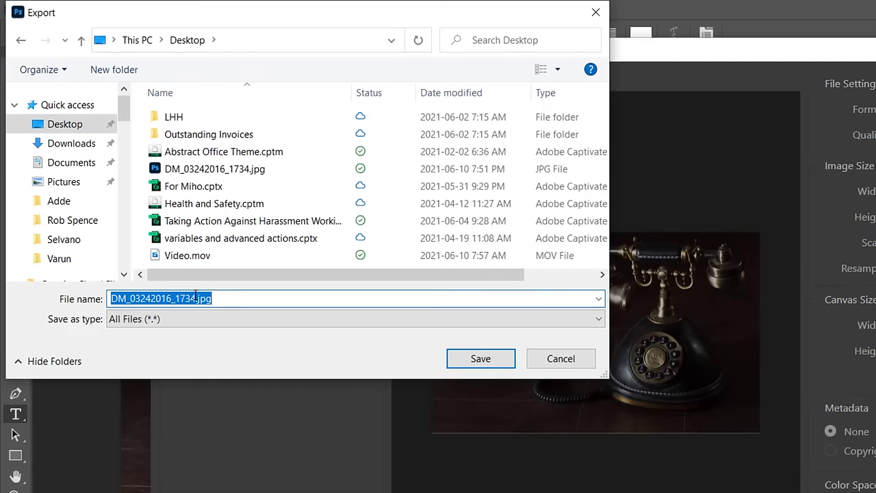
{"action": "left_click", "coordinate": [203, 299]}
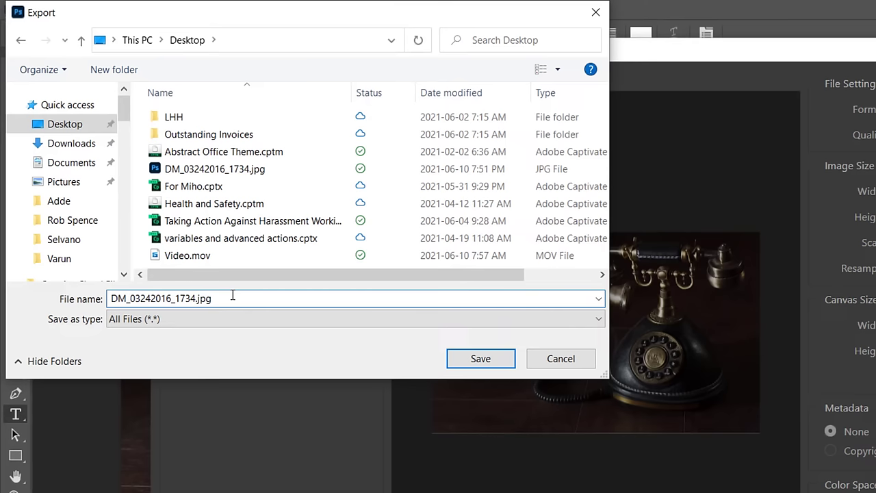
{"action": "type", "text": "_o"}
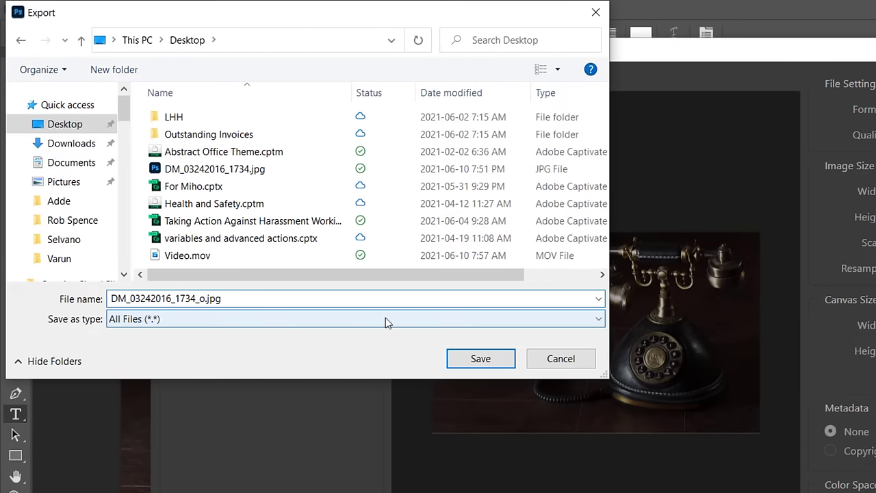
{"action": "left_click", "coordinate": [483, 360]}
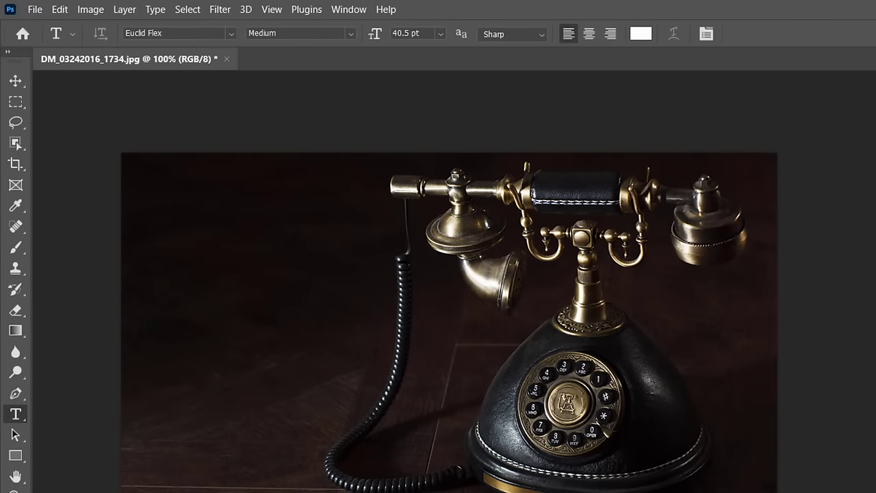
{"action": "key", "text": "ctrl+q"}
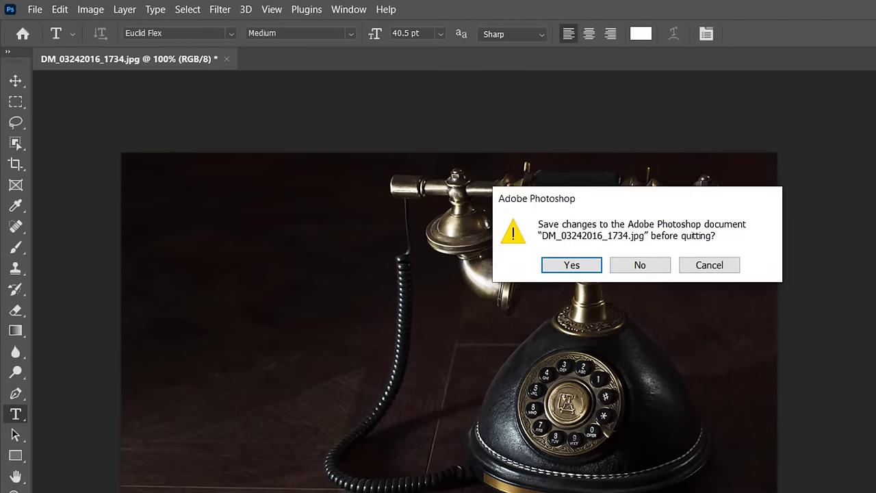
{"action": "left_click", "coordinate": [626, 264]}
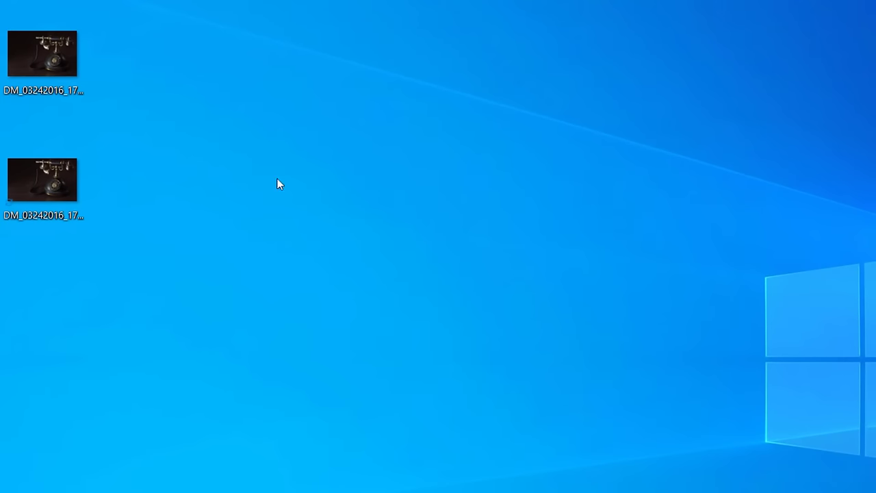
- Open the original photo's Properties and move the window toward the screen centre
{"action": "left_click", "coordinate": [59, 49]}
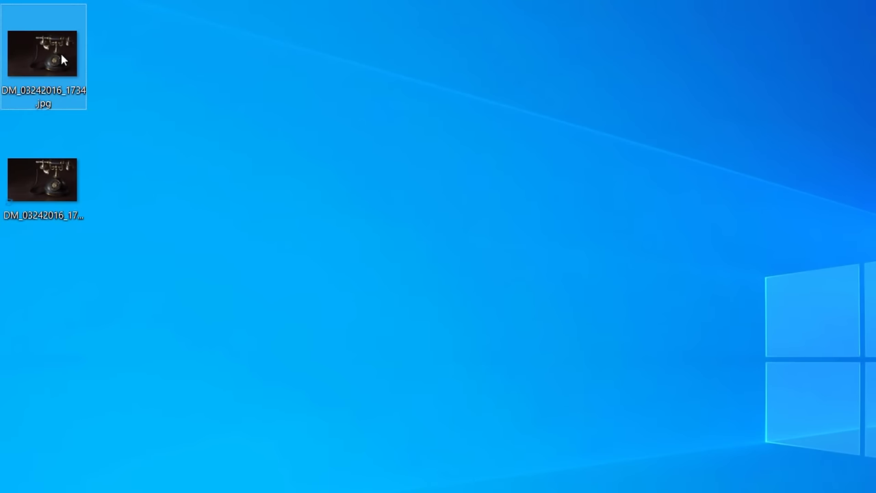
{"action": "right_click", "coordinate": [61, 55]}
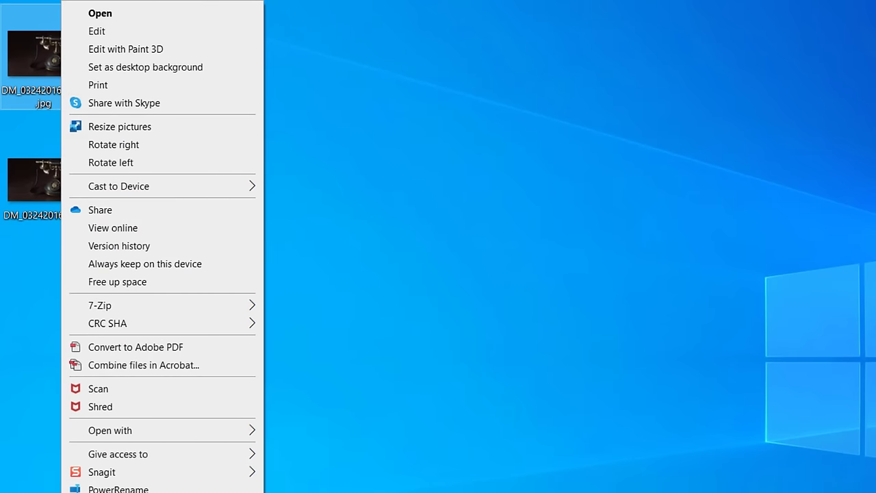
{"action": "key", "text": "r"}
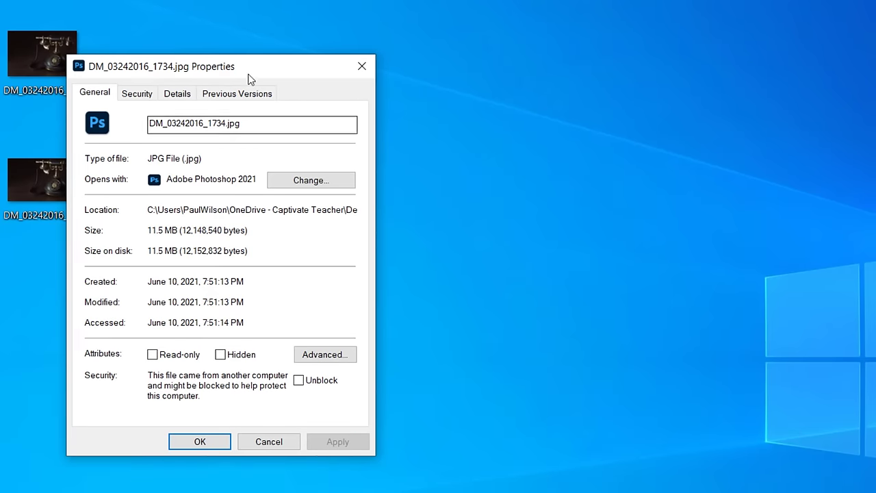
{"action": "left_click_drag", "start_coordinate": [267, 72], "coordinate": [413, 69]}
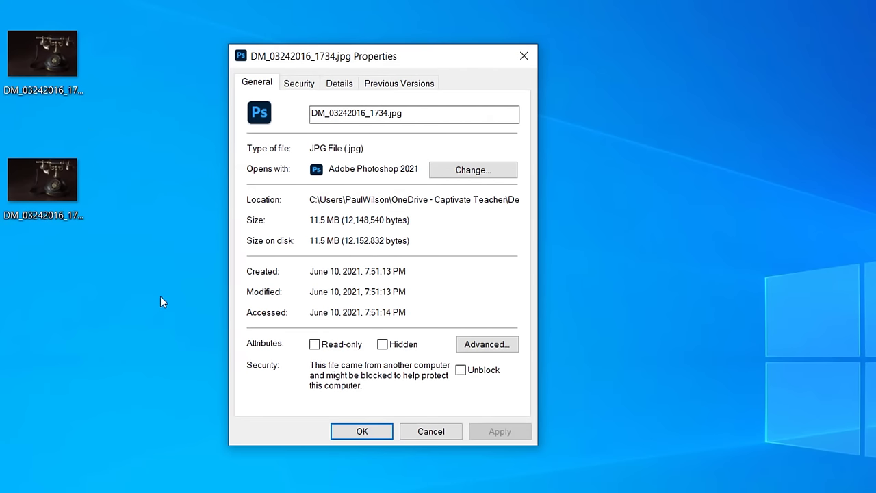
- Open the _o copy's Properties and place it beside the original's window
{"action": "right_click", "coordinate": [38, 182]}
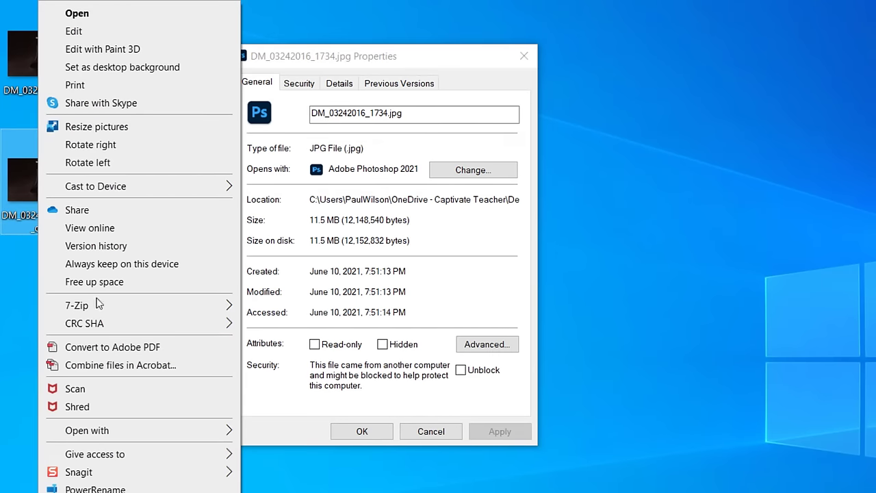
{"action": "key", "text": "r"}
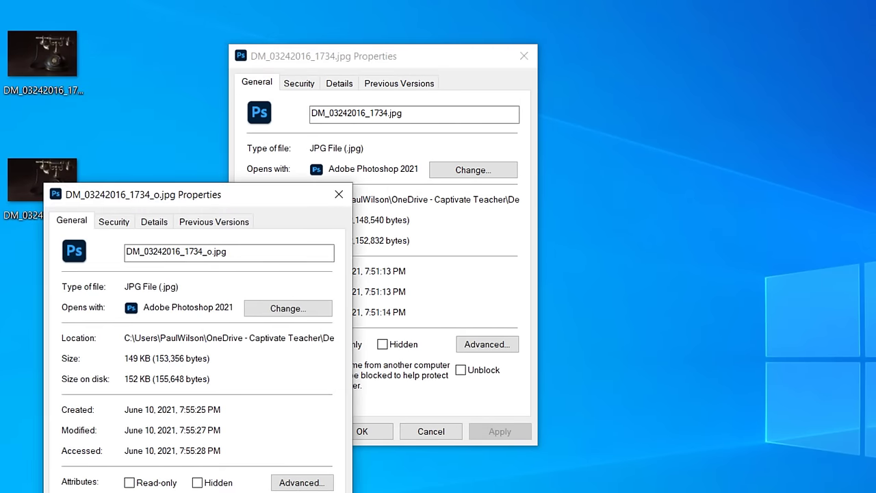
{"action": "left_click_drag", "start_coordinate": [197, 194], "coordinate": [714, 55]}
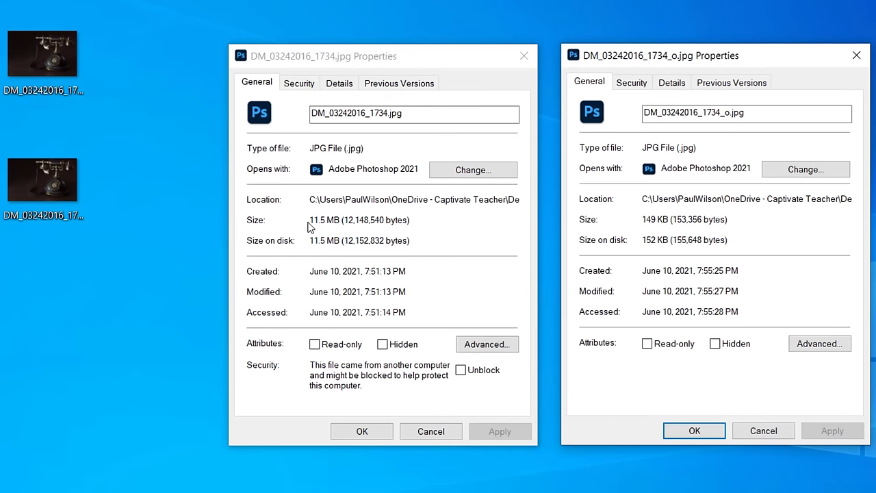